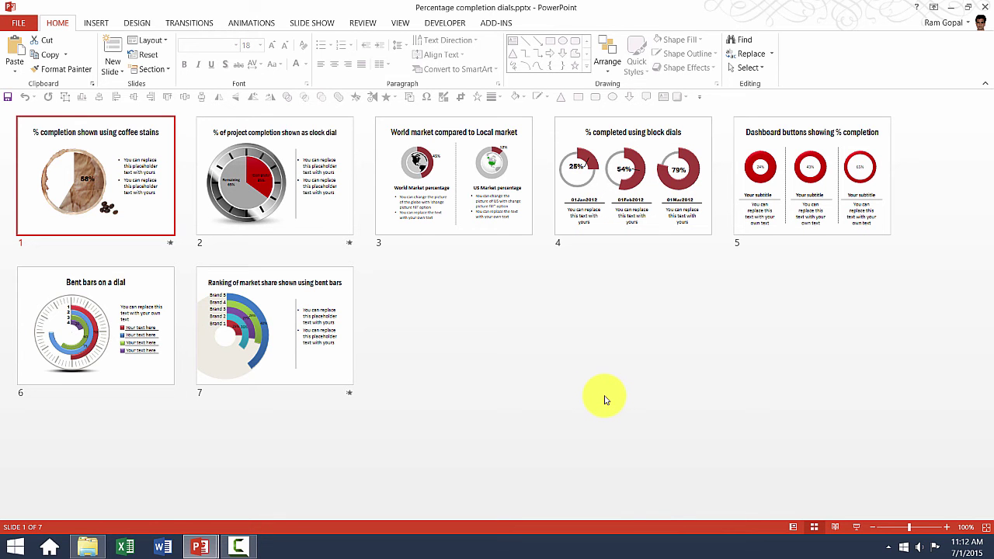
Open slide 2 from Slide Sorter in Normal view and select its clock-dial pie chart
click(282, 193)
double_click(282, 194)
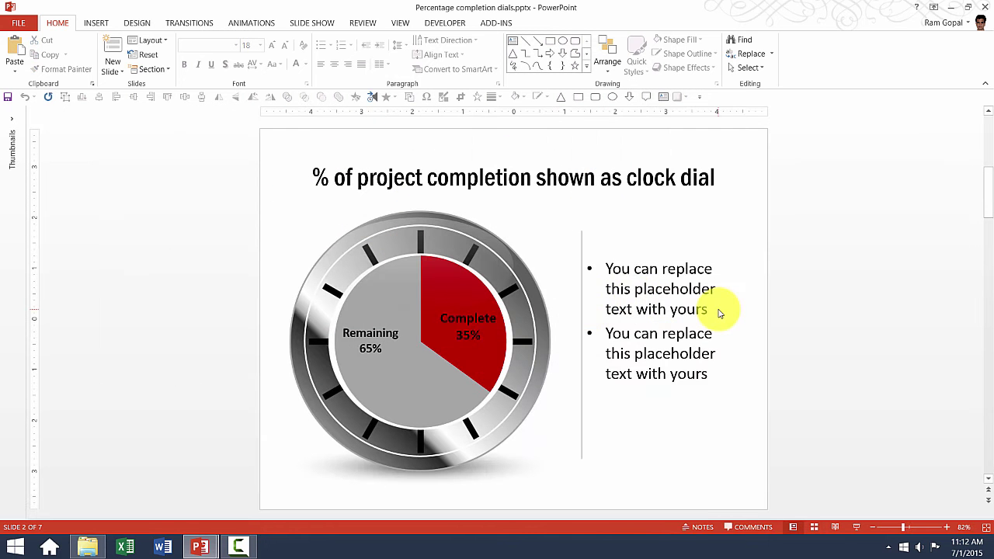
mouse_move(464, 358)
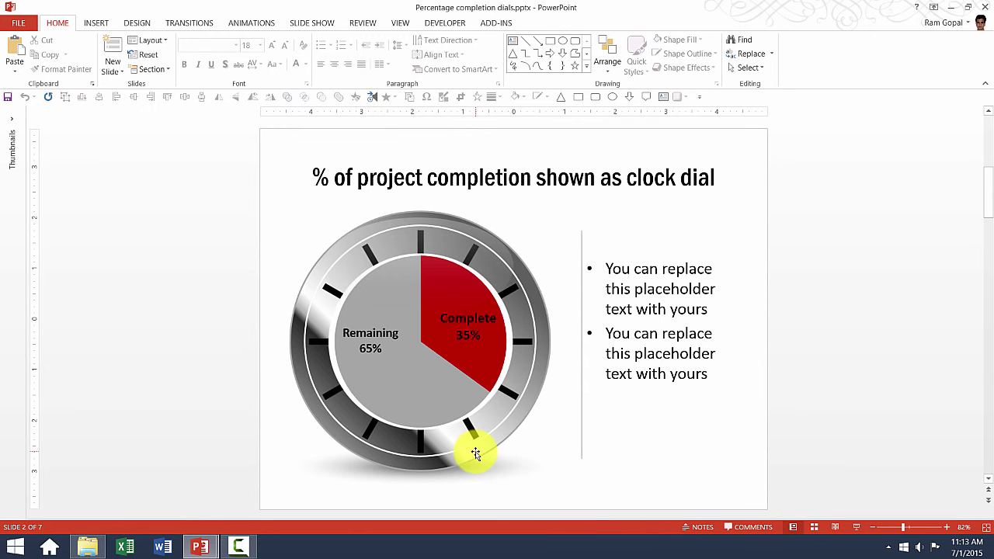
click(442, 366)
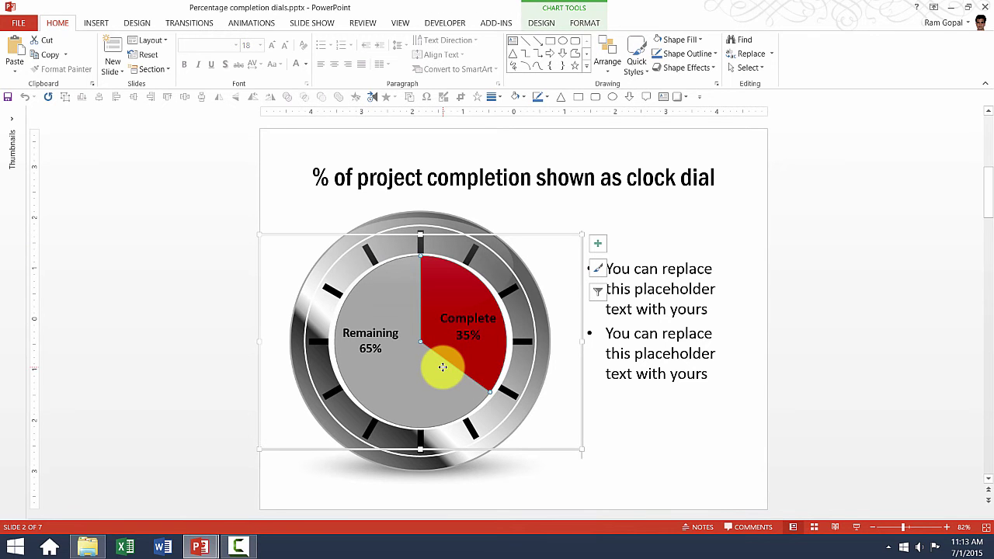
Change the clock dial's Complete value from 35 to 50 in the chart data and close the datasheet
right_click(442, 366)
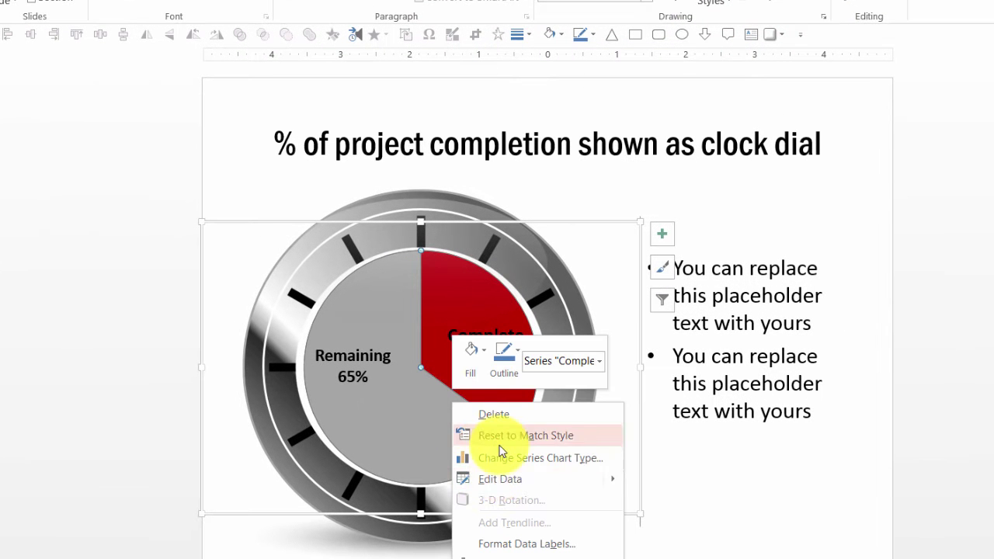
mouse_move(616, 481)
click(644, 476)
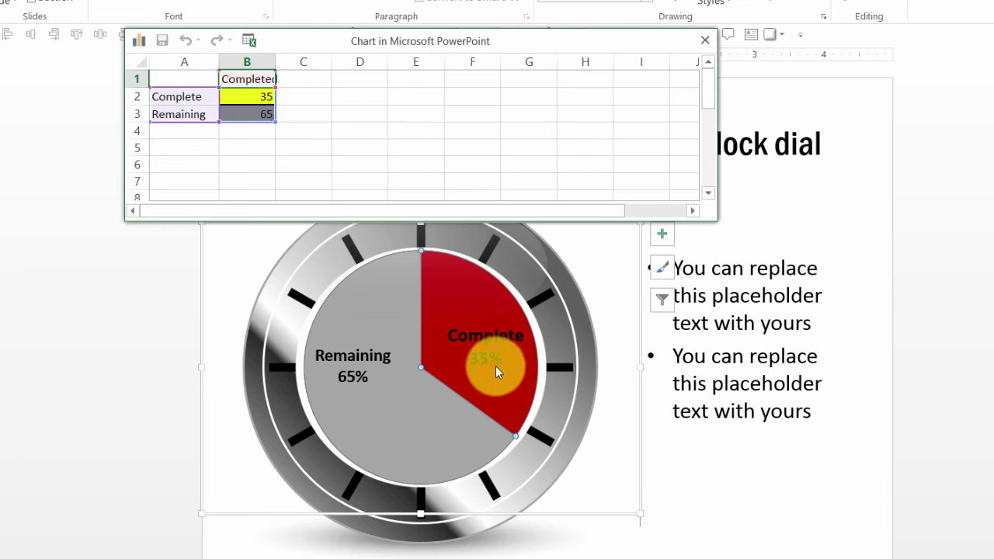
click(259, 97)
text(50)
click(464, 108)
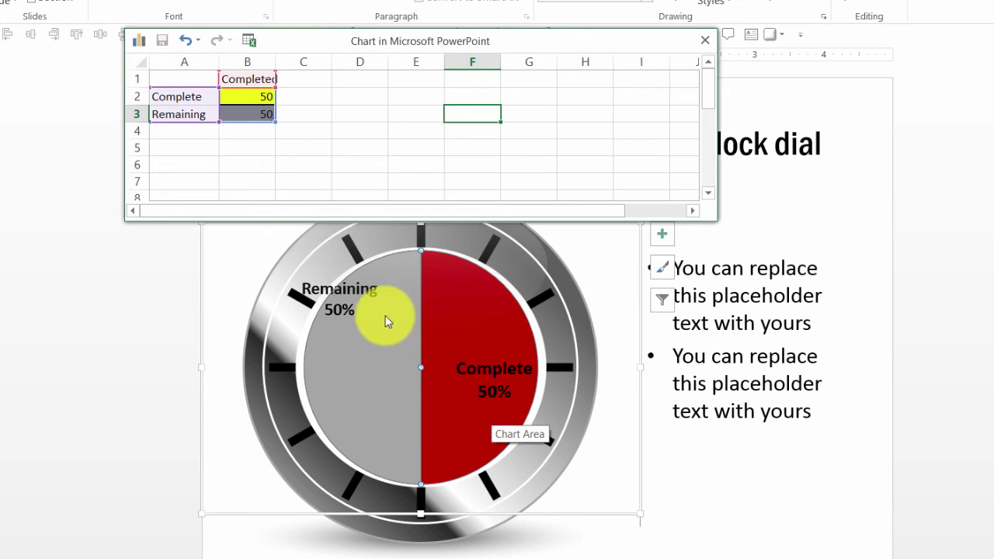
click(698, 46)
click(993, 356)
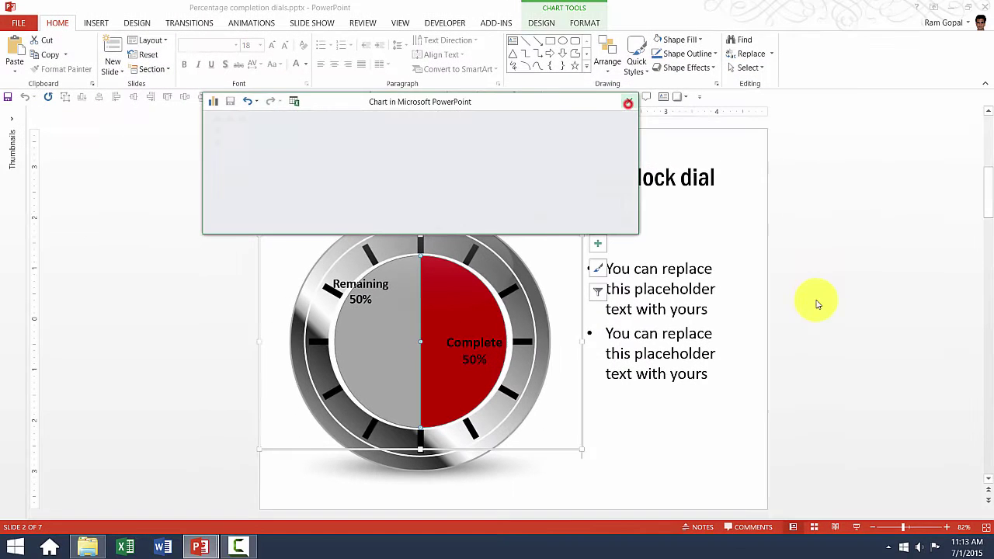
scroll(923, 336, down, 1)
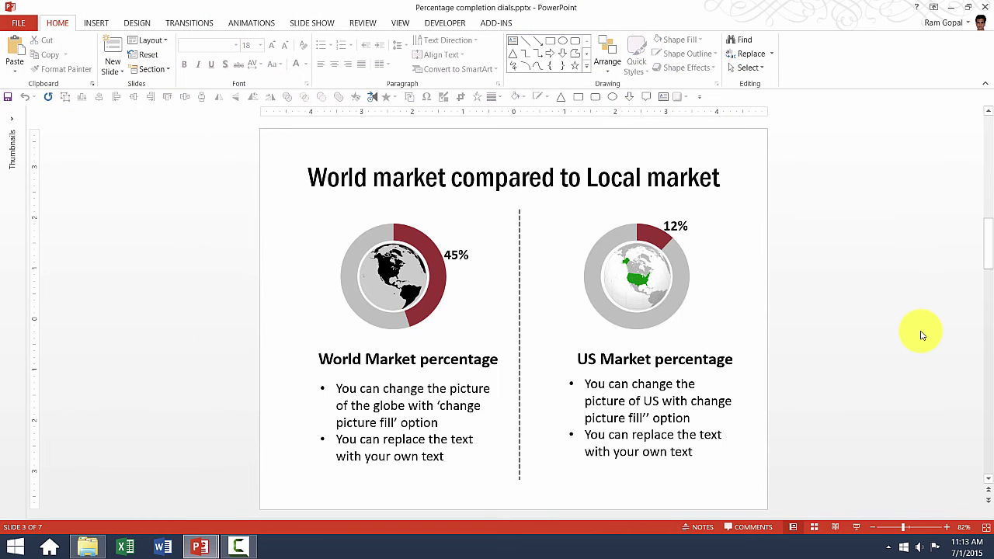
click(634, 288)
click(396, 284)
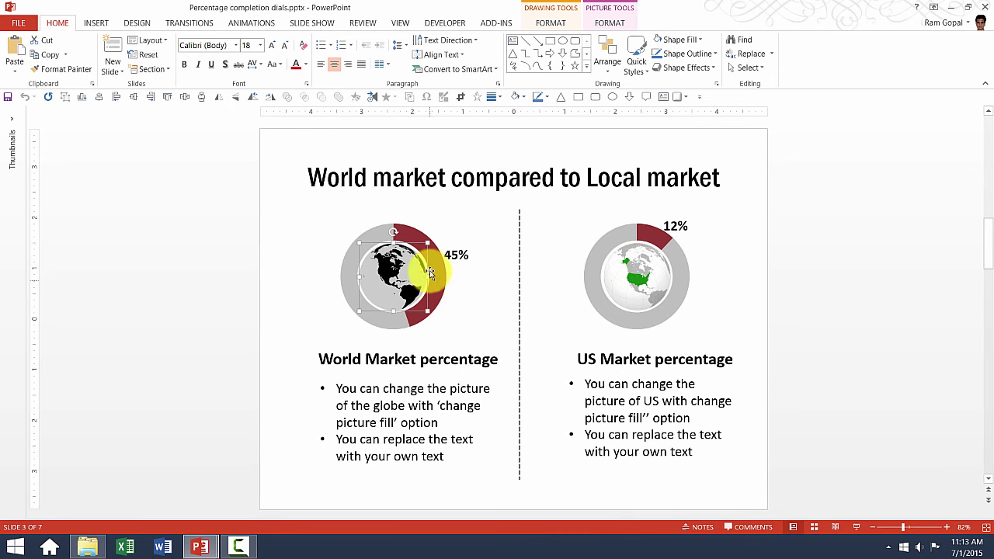
drag(815, 268, 662, 242)
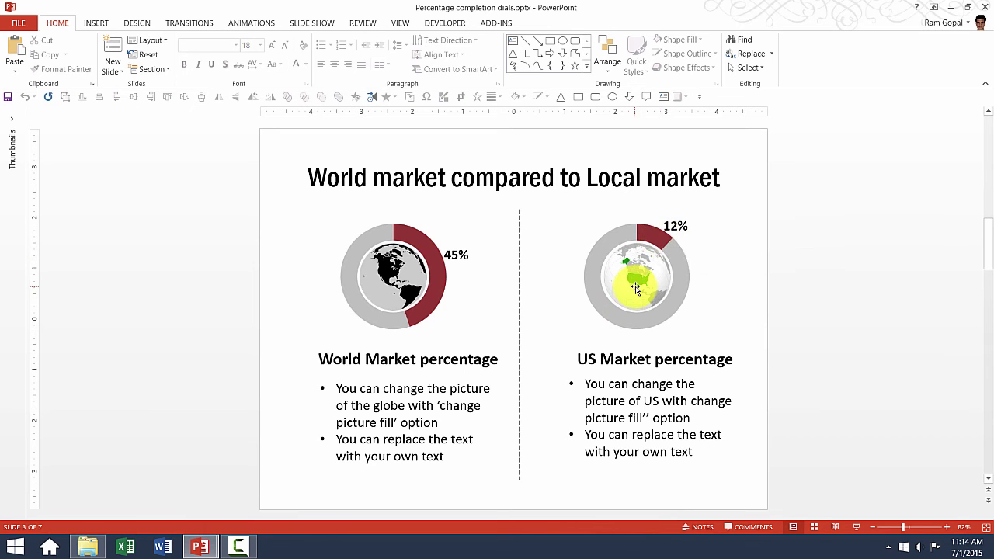
click(660, 231)
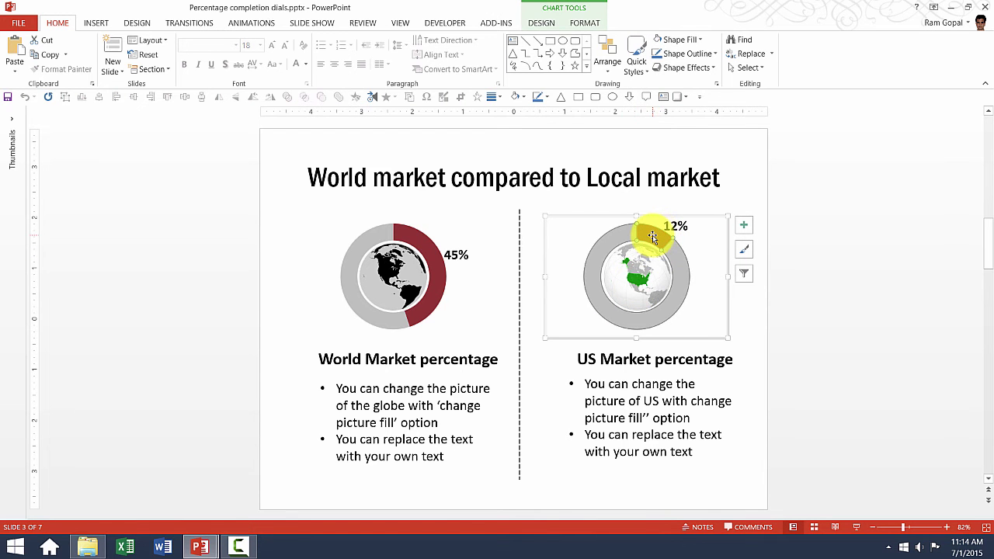
Change the US chart's cell B2 from 12% to 18% and close the data sheet
right_click(652, 237)
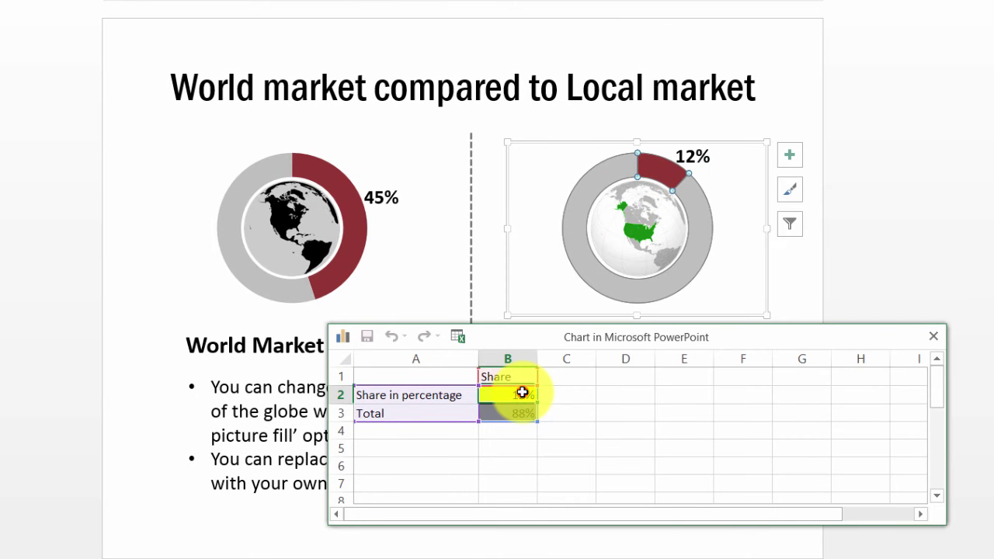
key(BackSpace)
text(8)
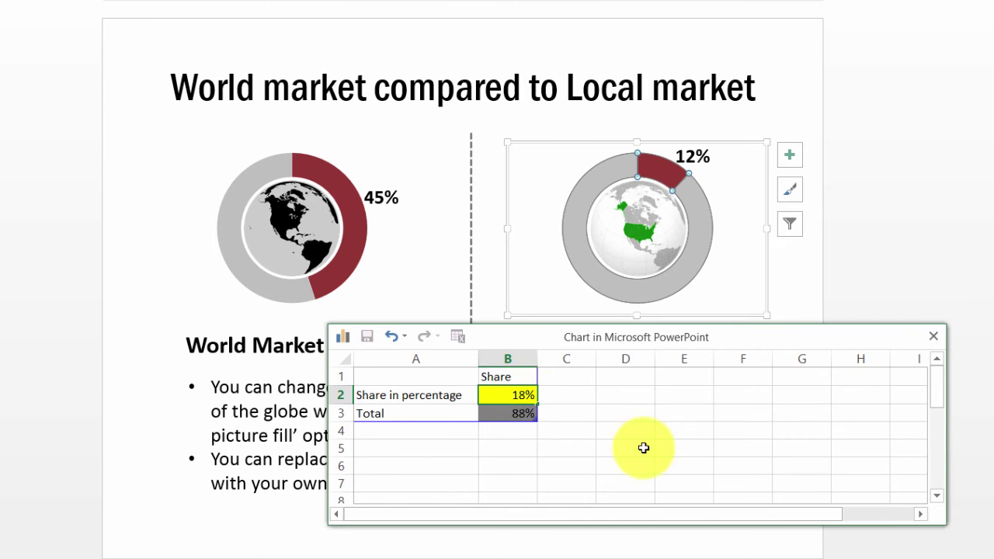
click(648, 430)
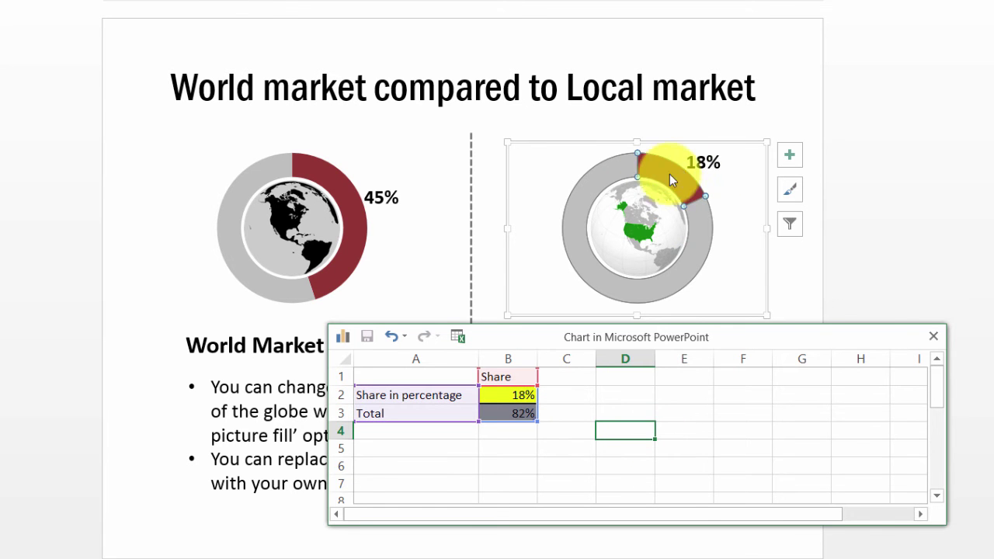
click(930, 336)
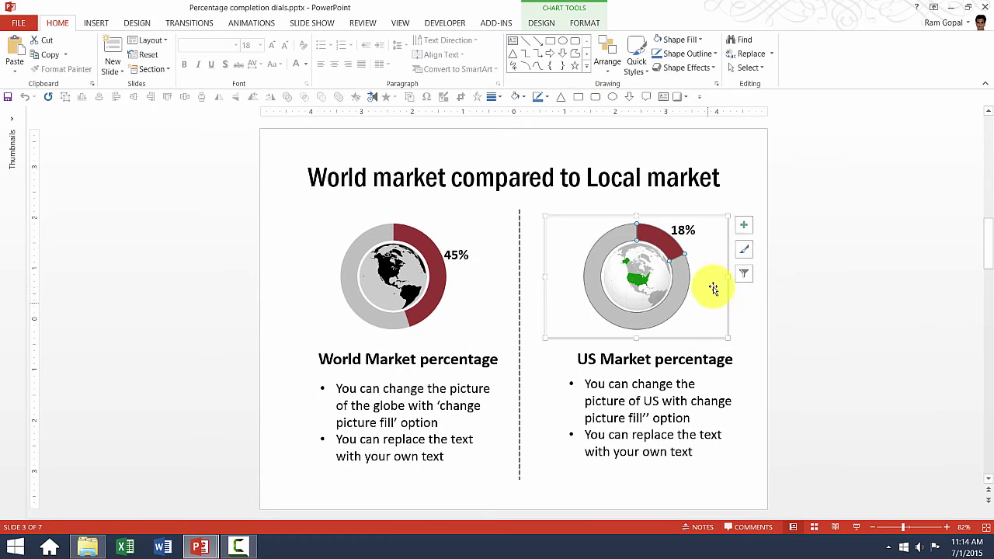
click(794, 286)
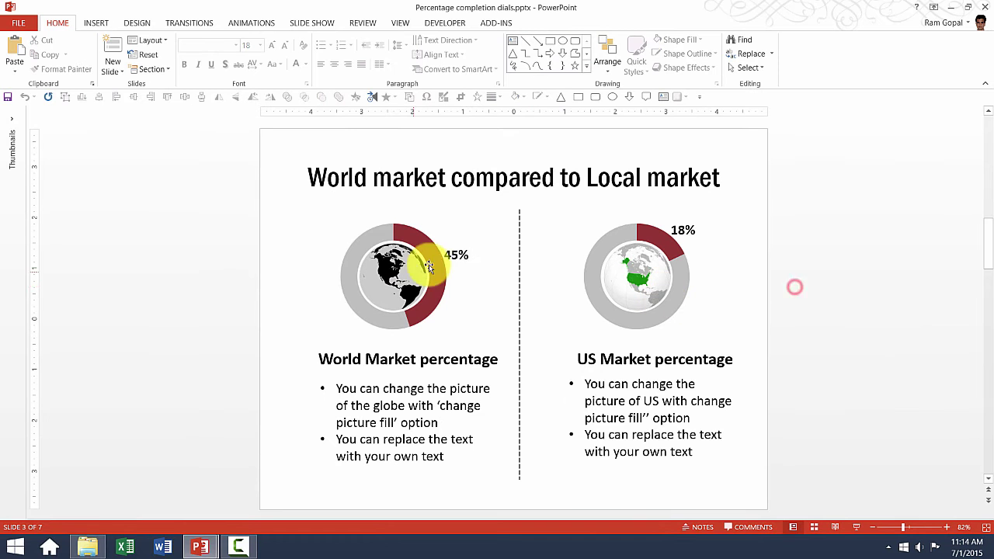
mouse_move(437, 256)
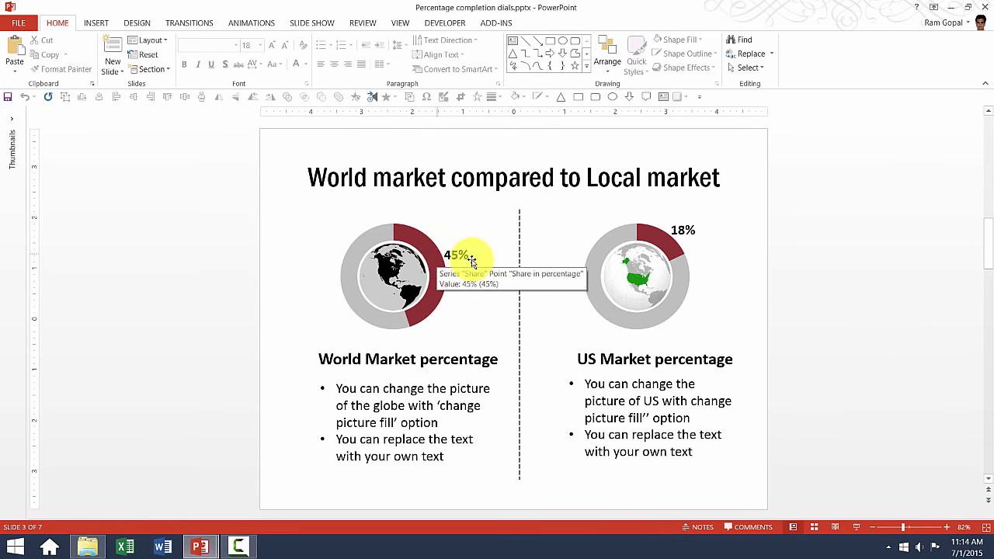
On slide 4, change the third block dial's Done value from 79 to 45 in its data sheet
scroll(812, 312, down, 2)
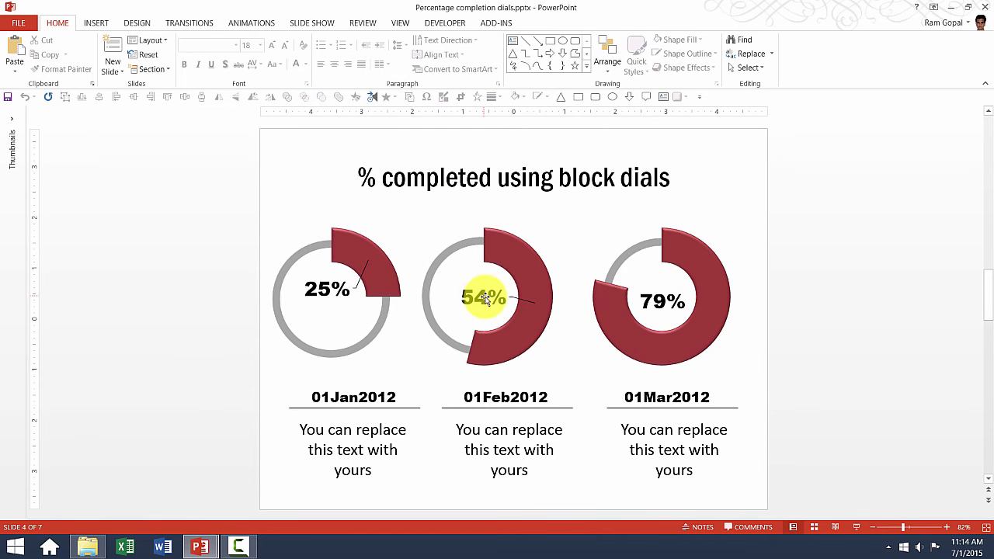
click(612, 304)
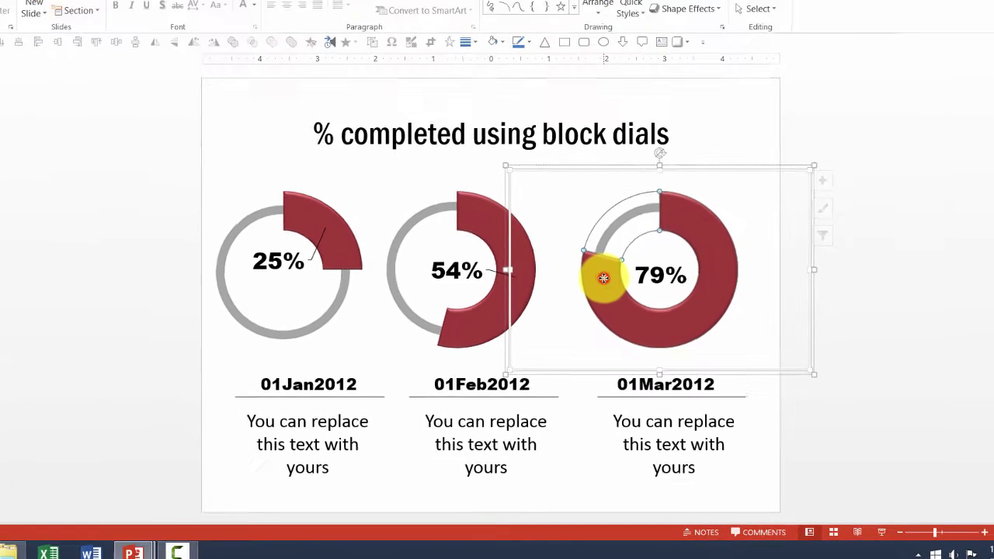
right_click(613, 305)
mouse_move(649, 367)
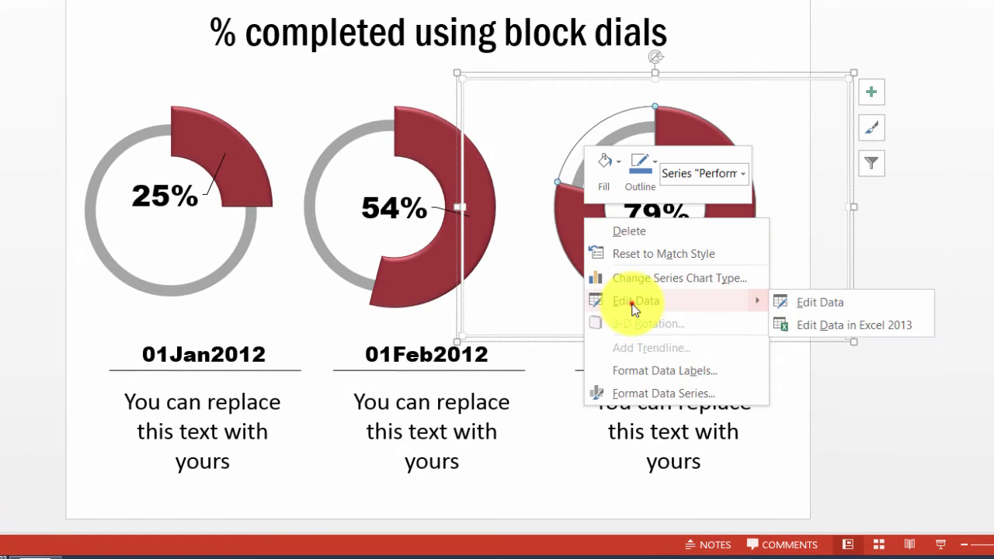
click(781, 303)
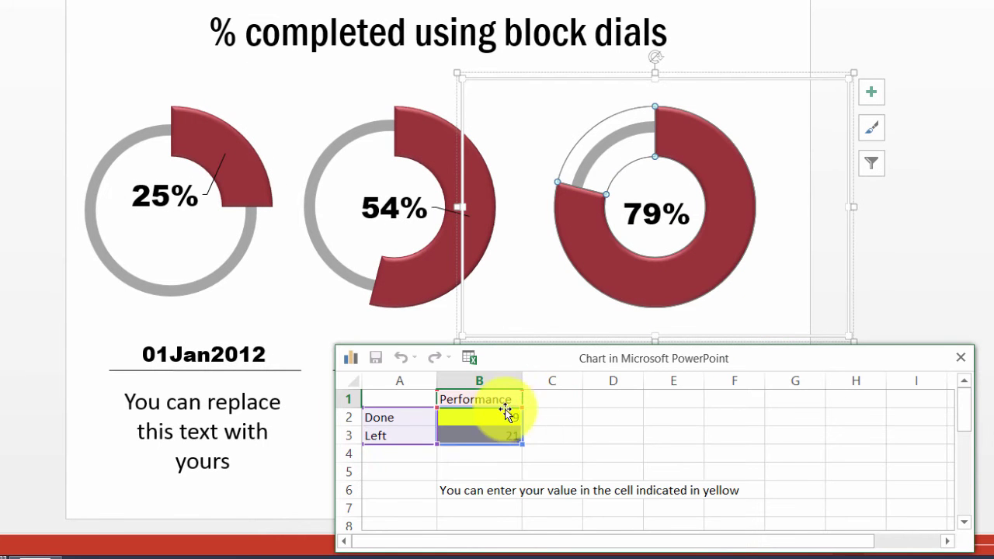
click(494, 417)
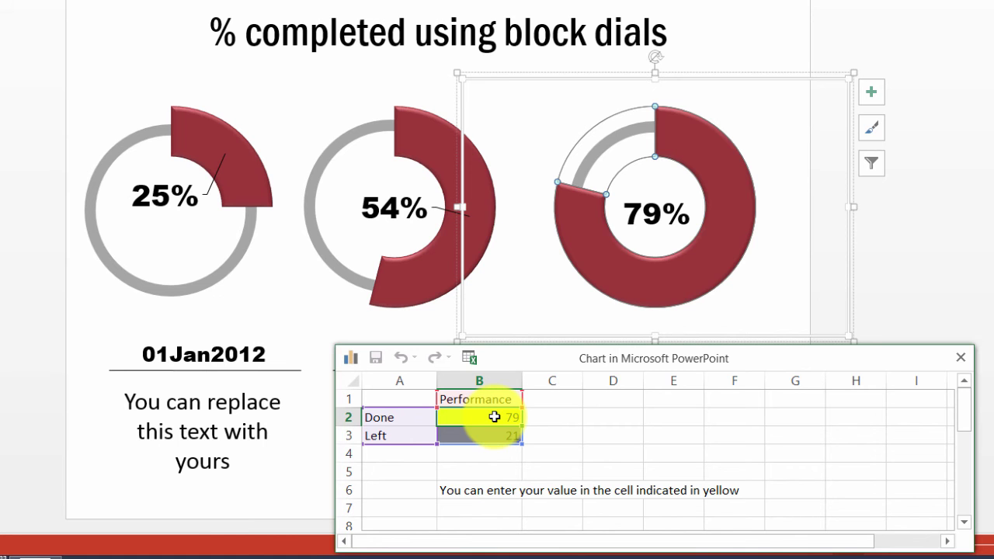
text(45)
key(Return)
click(622, 449)
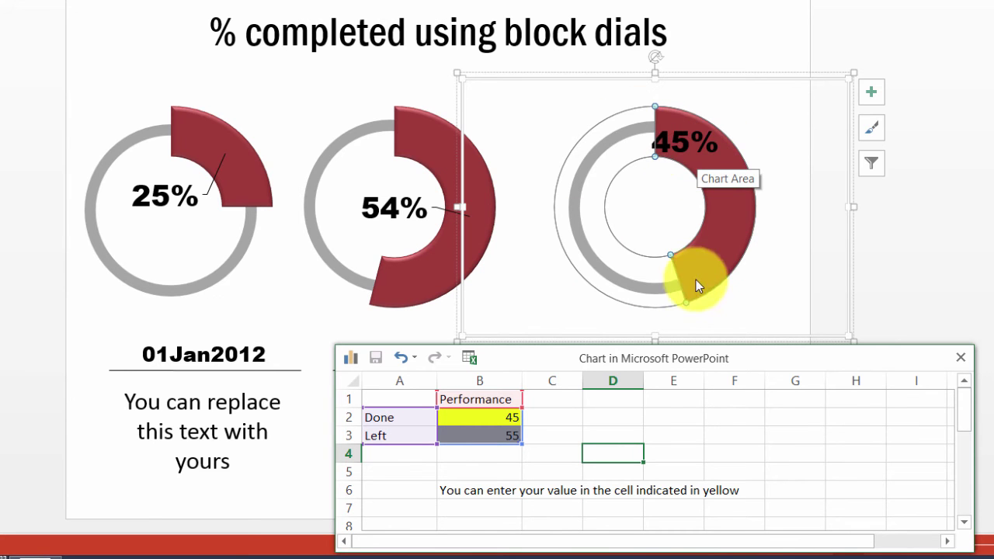
Drag the 45% label to the centre of the third dial and close the data sheet
click(706, 140)
drag(702, 121, 684, 186)
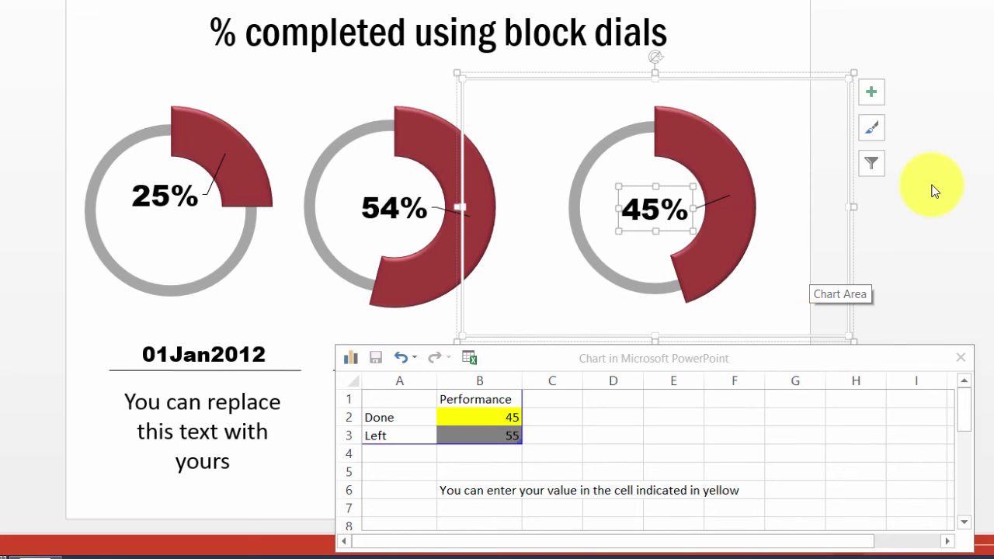
click(938, 217)
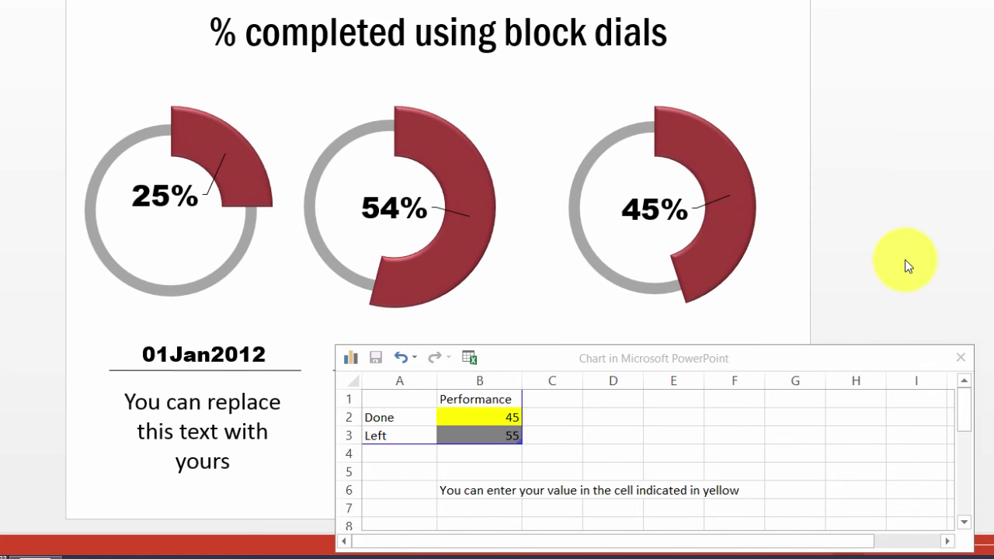
click(966, 359)
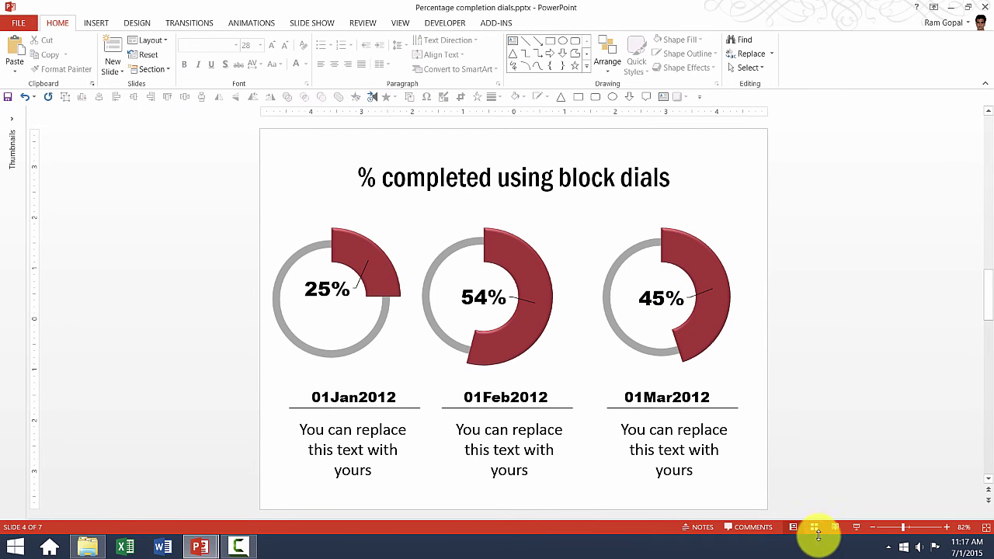
Open the coffee-stain slide from the slide overview and select its pie chart to read each slice's value
click(815, 527)
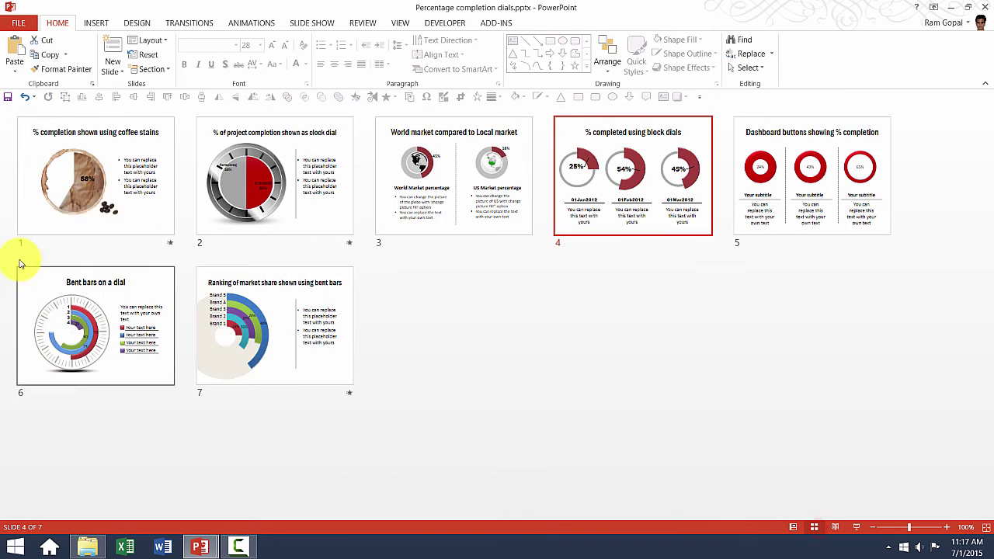
double_click(91, 207)
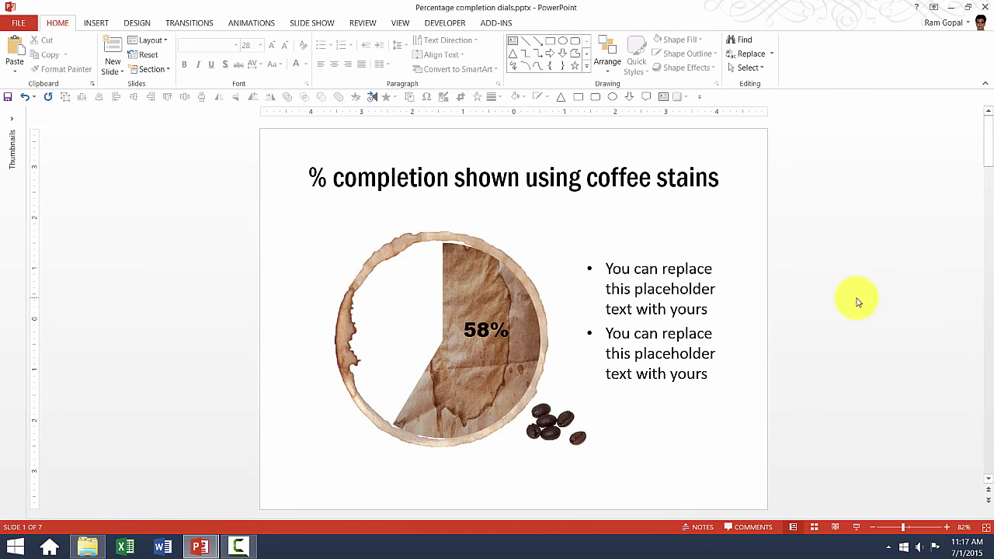
mouse_move(476, 390)
mouse_move(484, 310)
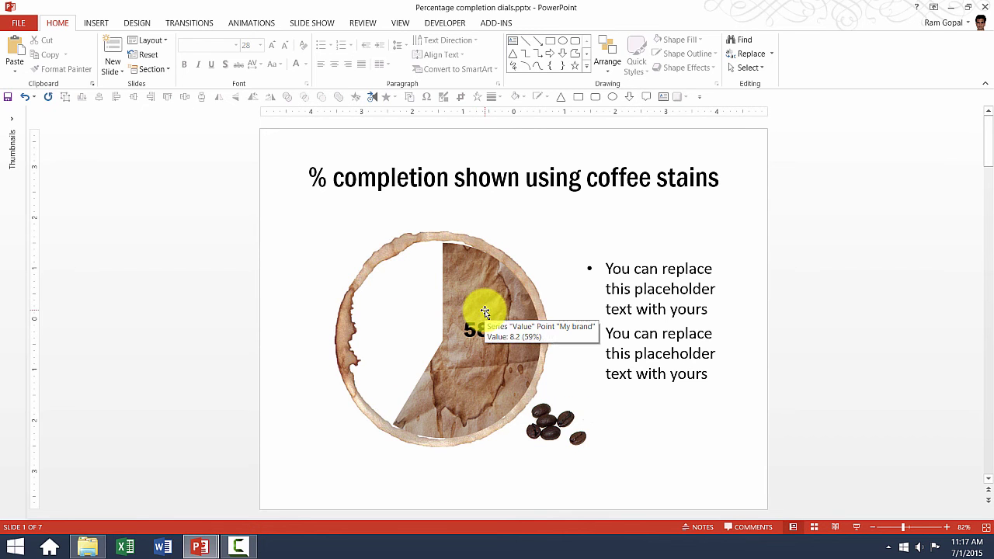
click(467, 363)
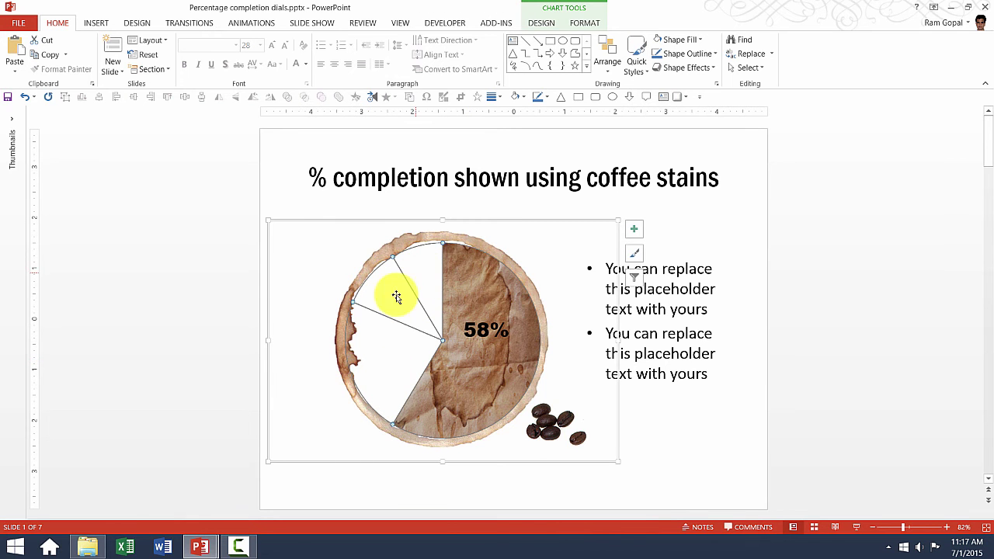
mouse_move(414, 300)
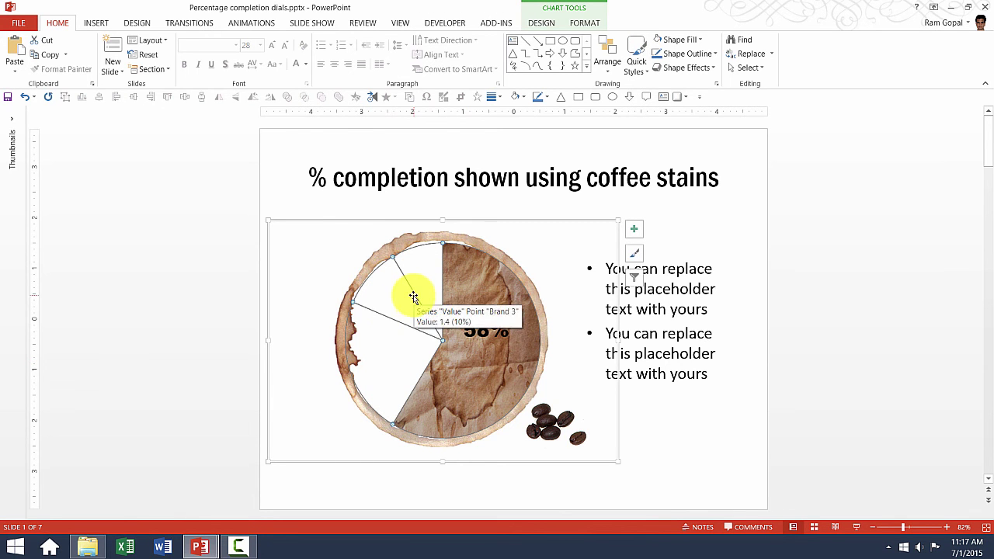
mouse_move(418, 269)
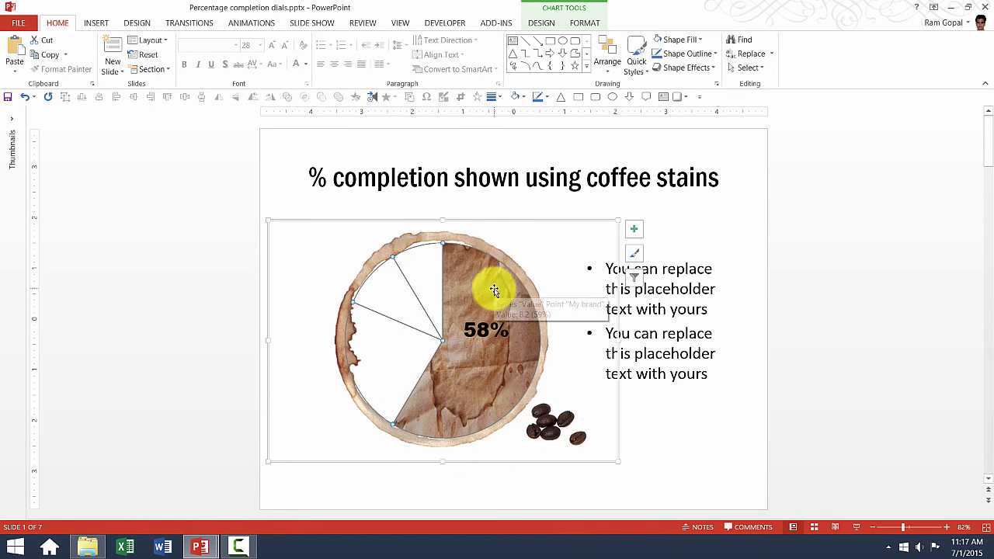
Open the coffee-stain pie's data and change My brand's value in B2 to 7
right_click(492, 381)
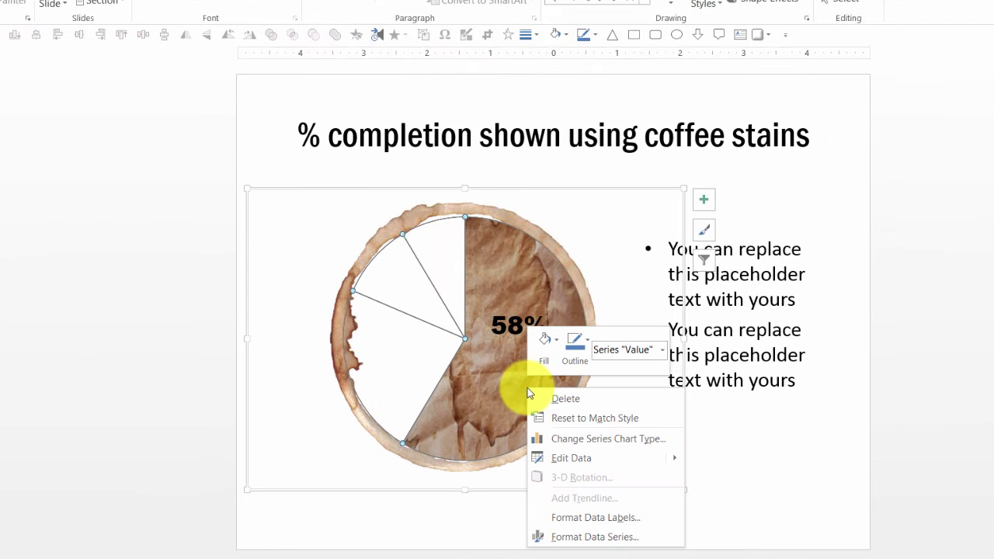
click(577, 457)
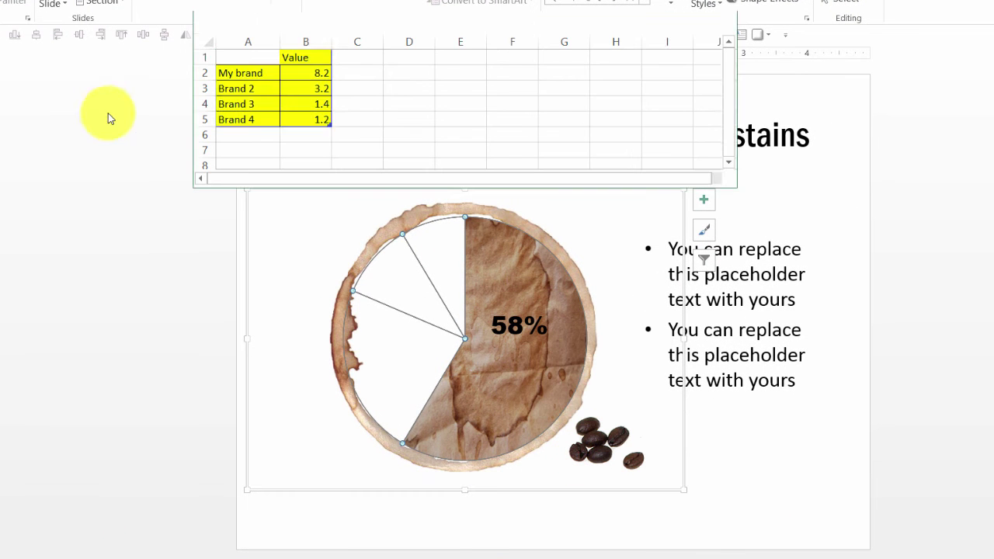
click(327, 73)
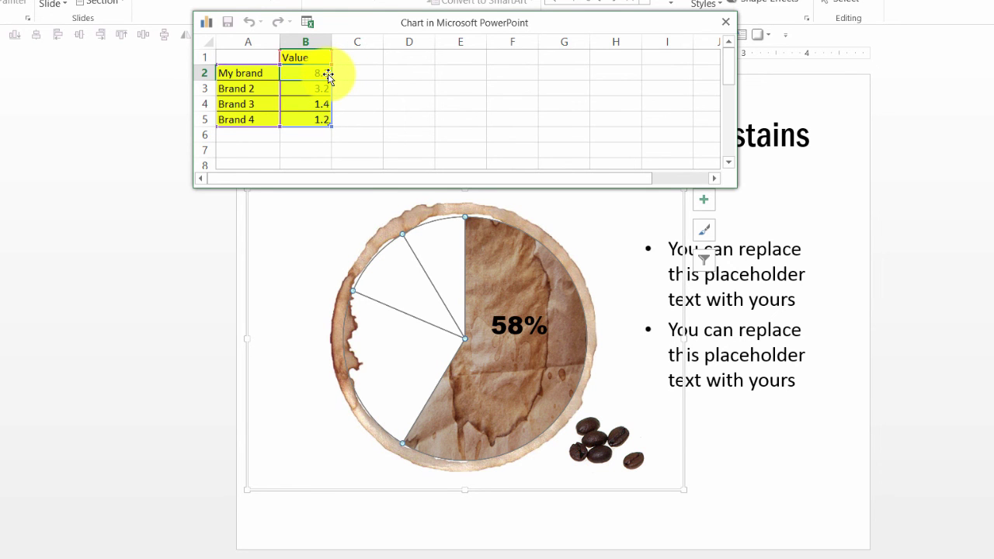
text(7)
click(410, 104)
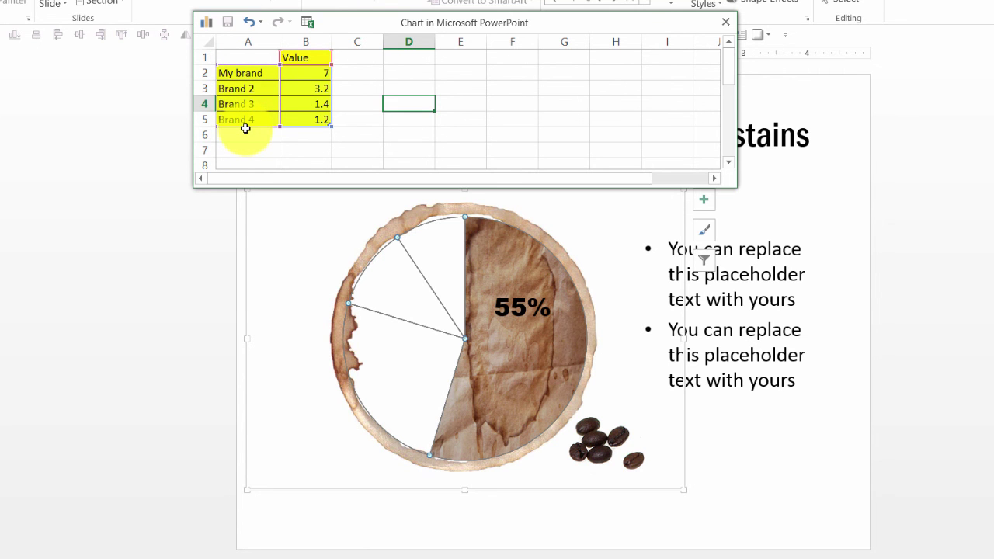
Add a Brand 5 row with value 3 in cells A6 and B6
click(226, 135)
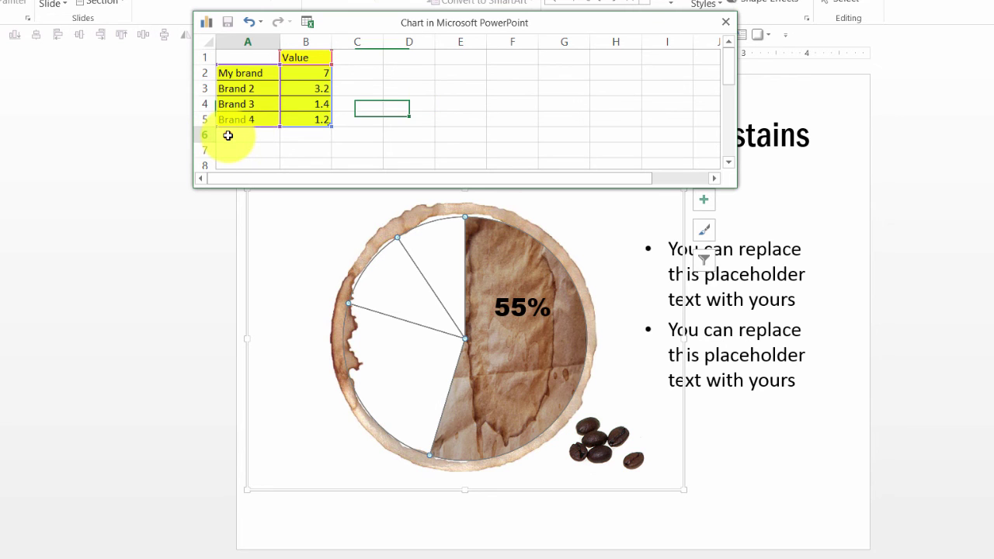
text(Brand)
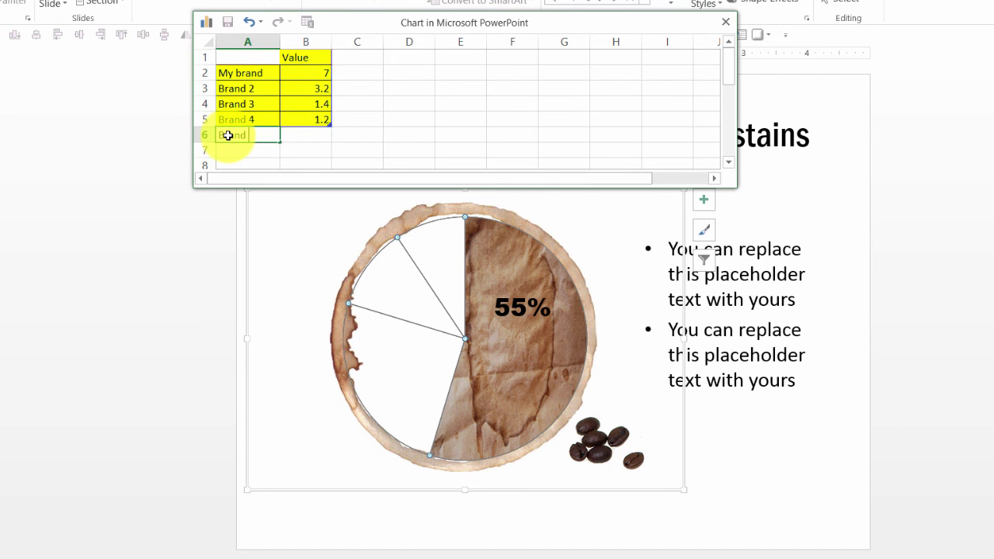
text( 5)
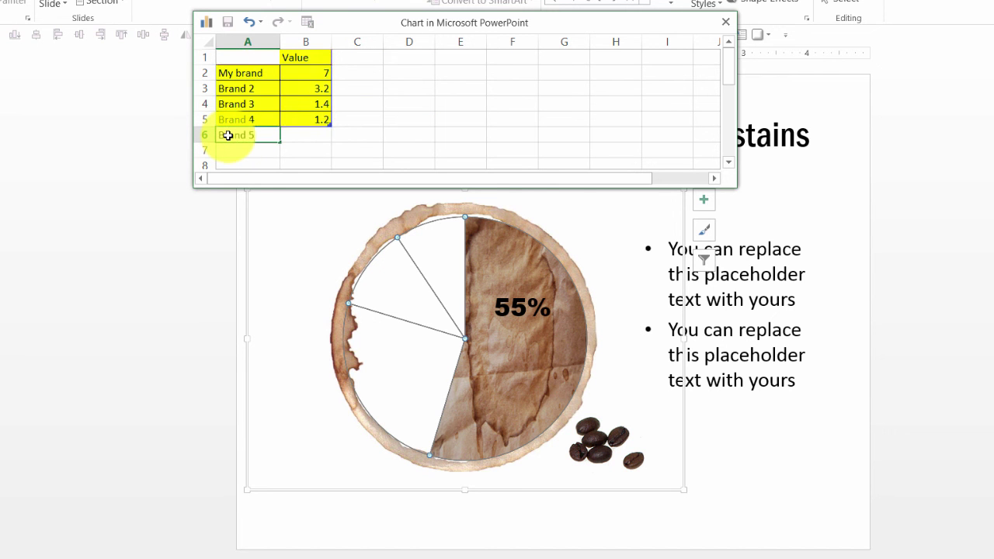
click(296, 136)
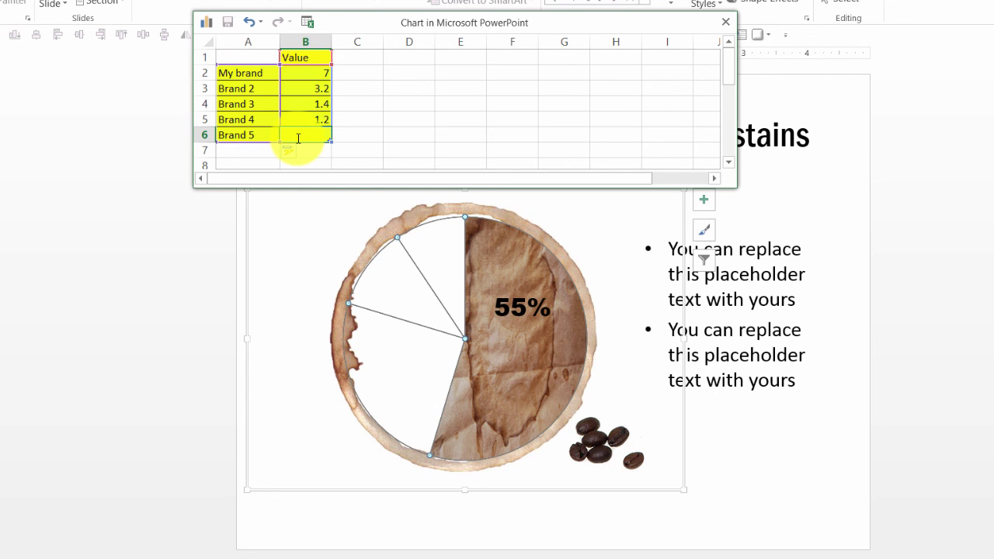
text(3)
click(399, 97)
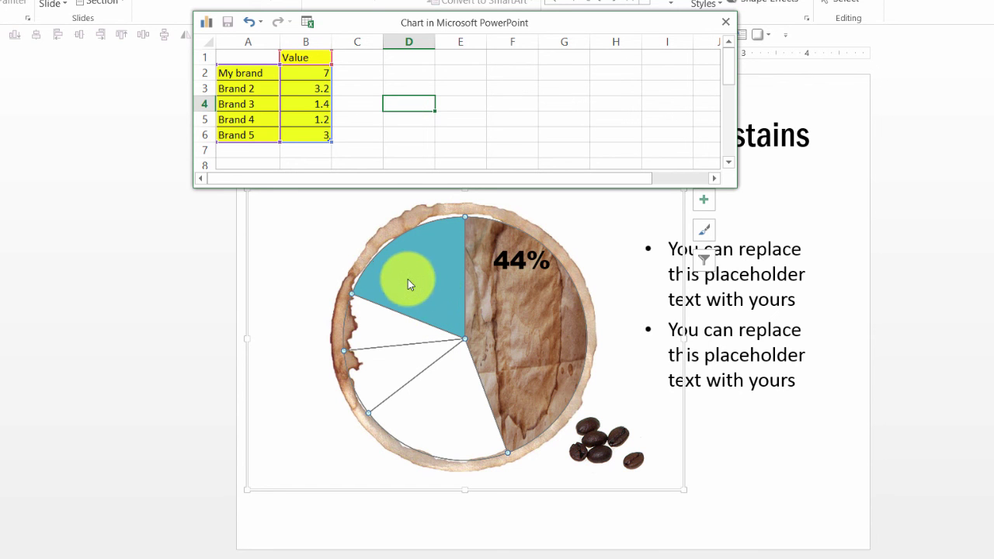
Set the Brand 5 pie slice to No Fill
click(431, 255)
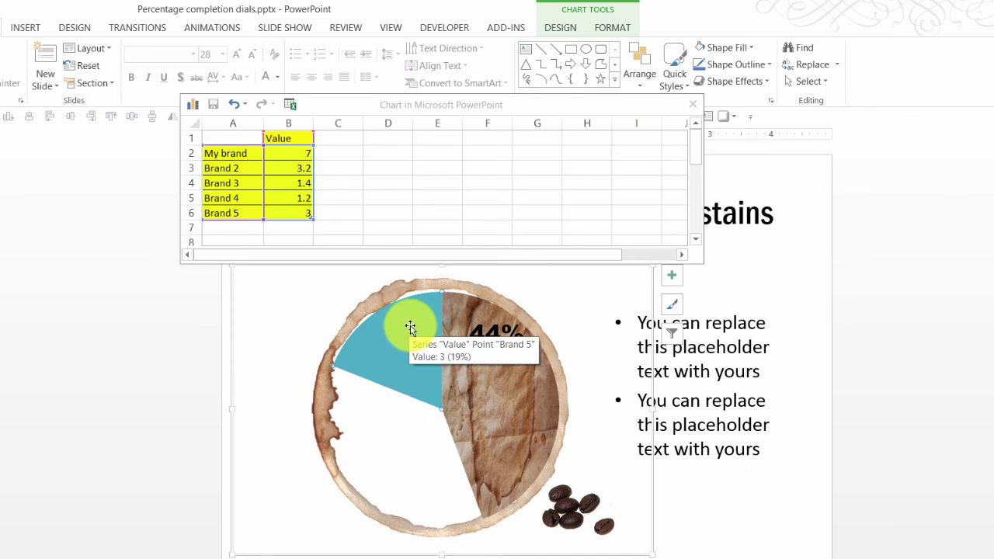
click(750, 49)
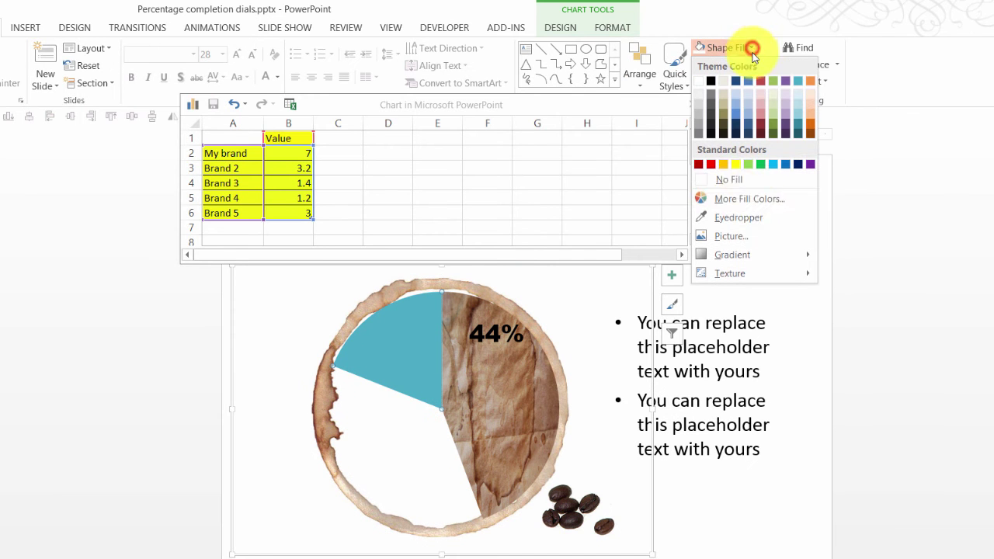
click(744, 183)
Move the 44% label lower in the brown slice, close the data sheet, and return to Slide Sorter
click(519, 392)
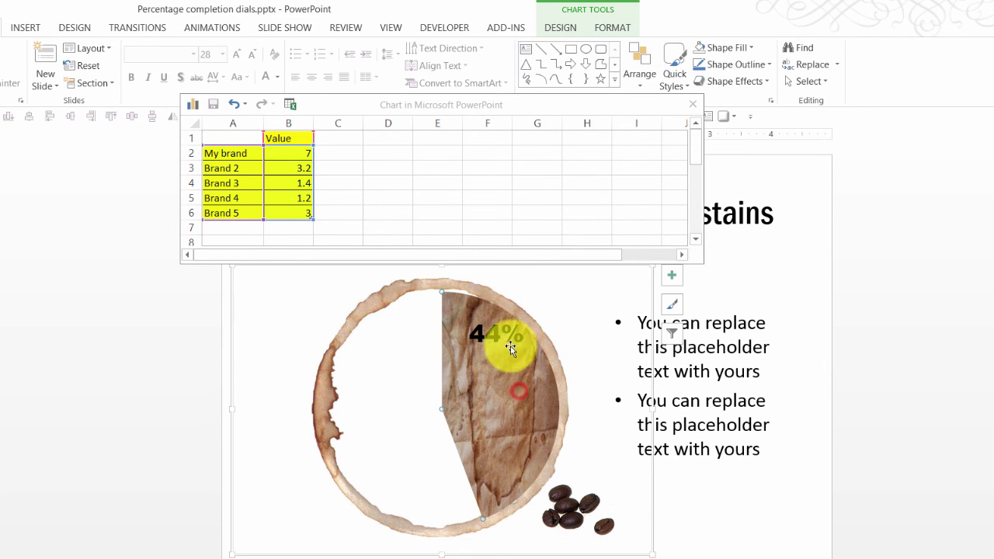
click(498, 340)
click(497, 352)
drag(497, 372, 512, 418)
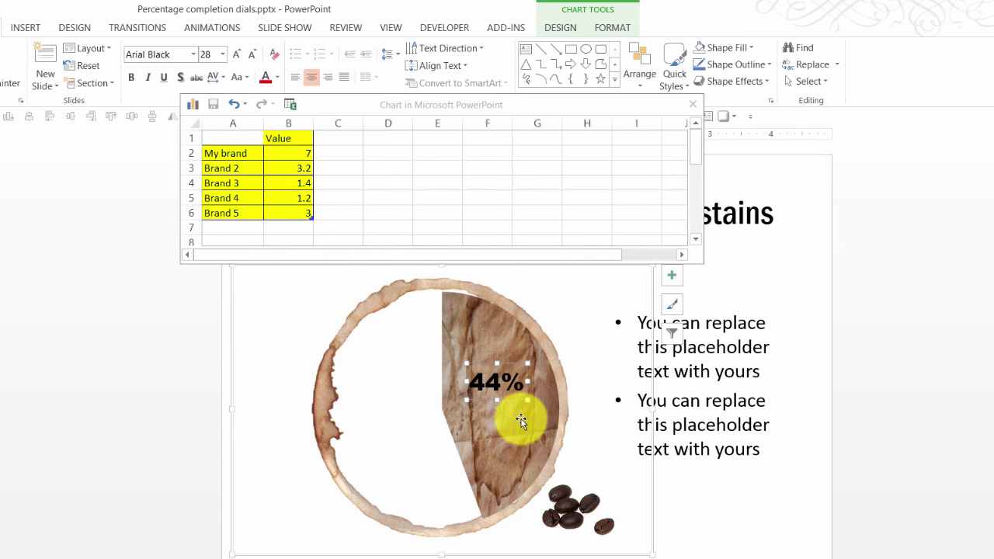
click(693, 103)
click(910, 343)
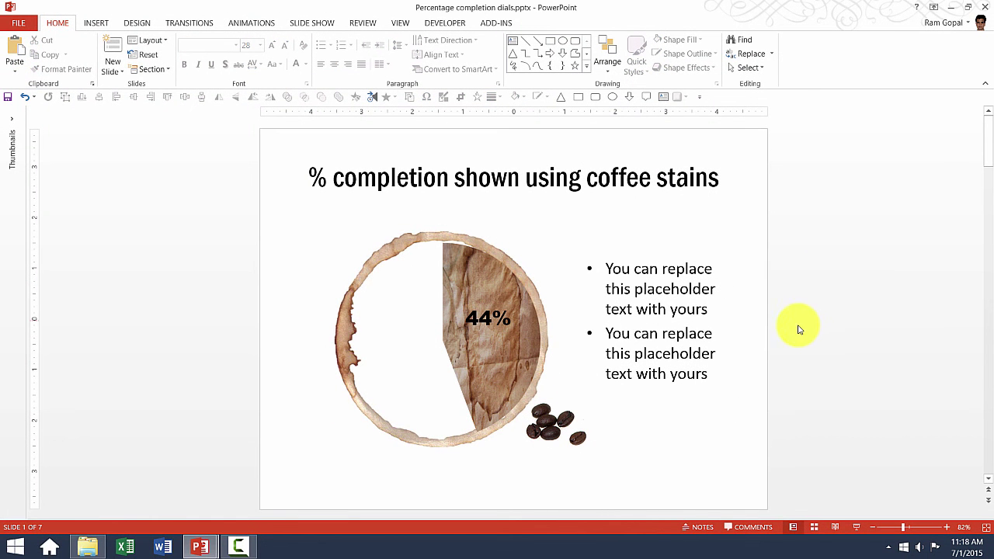
click(811, 527)
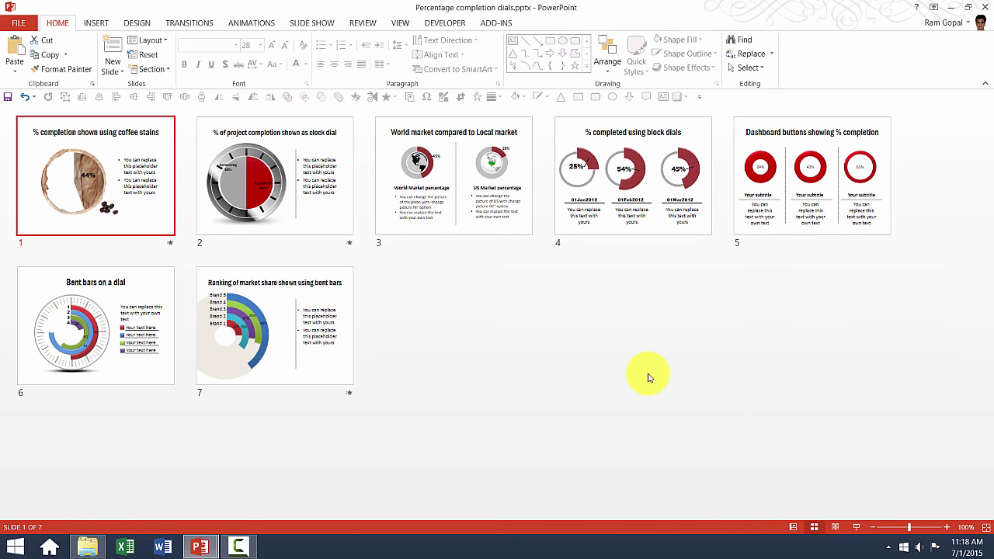
Open slide 5 and scroll down to the bent-bars dial on slide 6
double_click(763, 222)
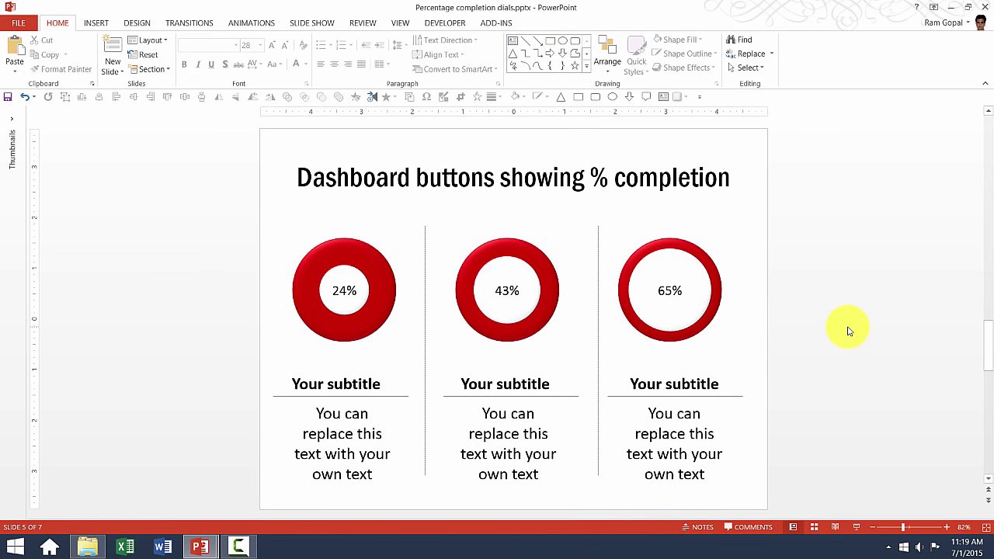
scroll(848, 331, down, 1)
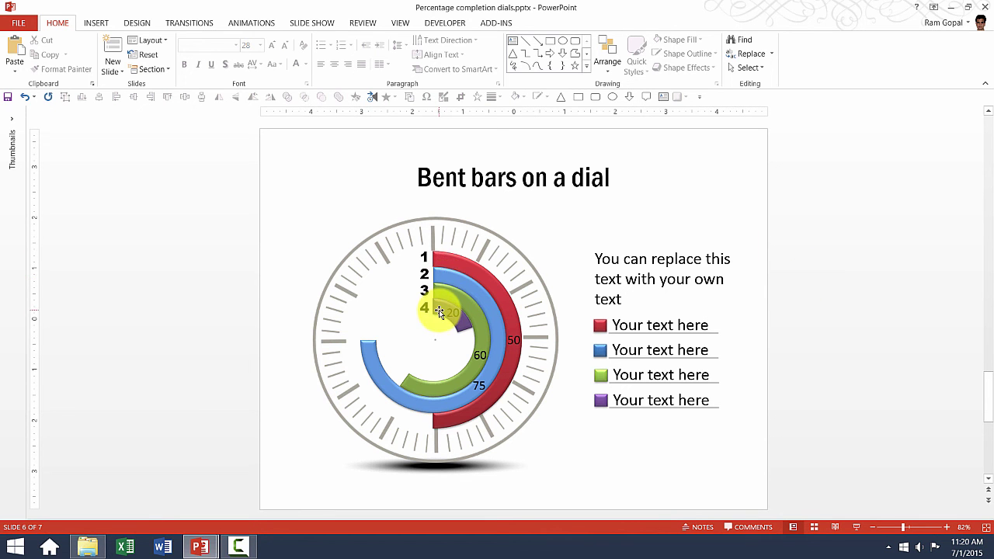
mouse_move(439, 312)
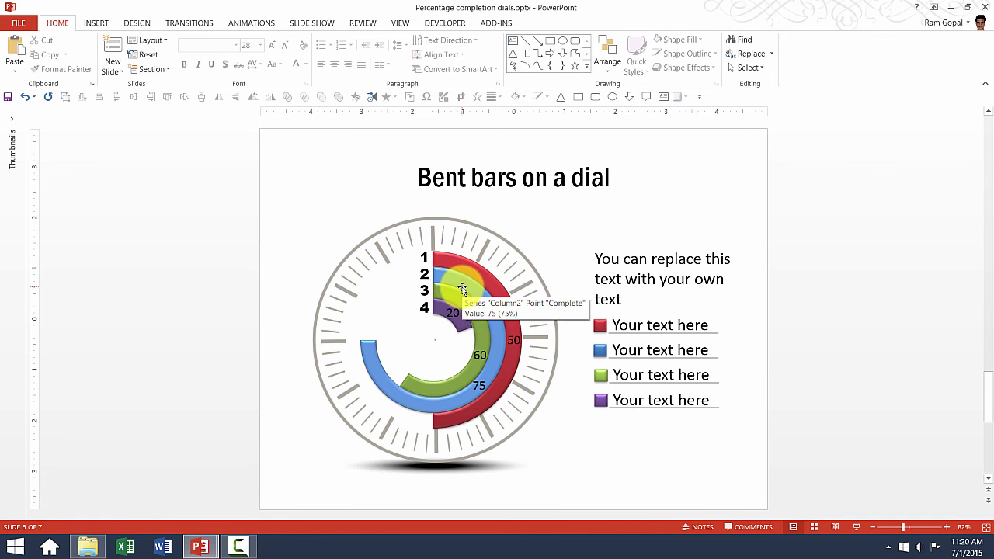
Change the green bar's value in cell C2 from 60 to 45 and close the data sheet
click(462, 288)
click(464, 279)
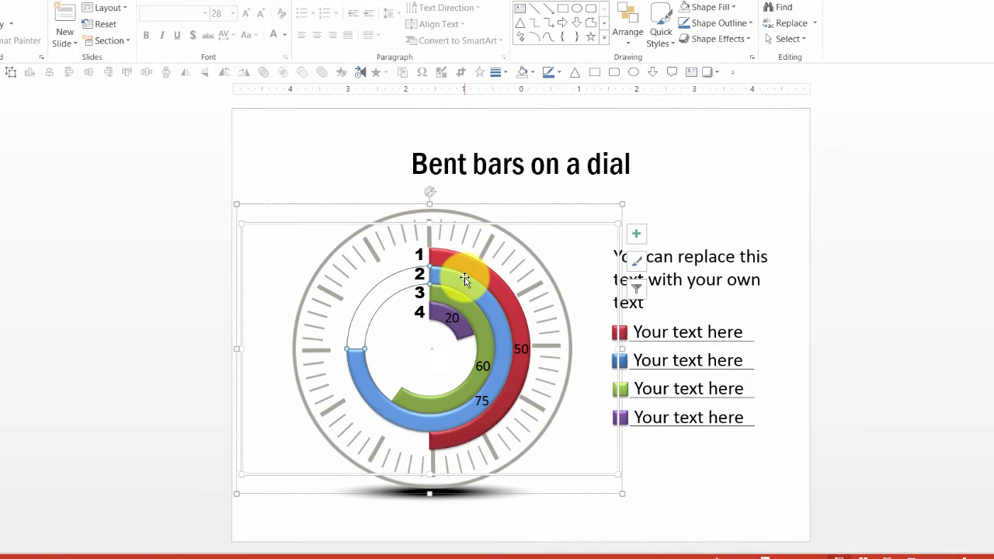
right_click(464, 278)
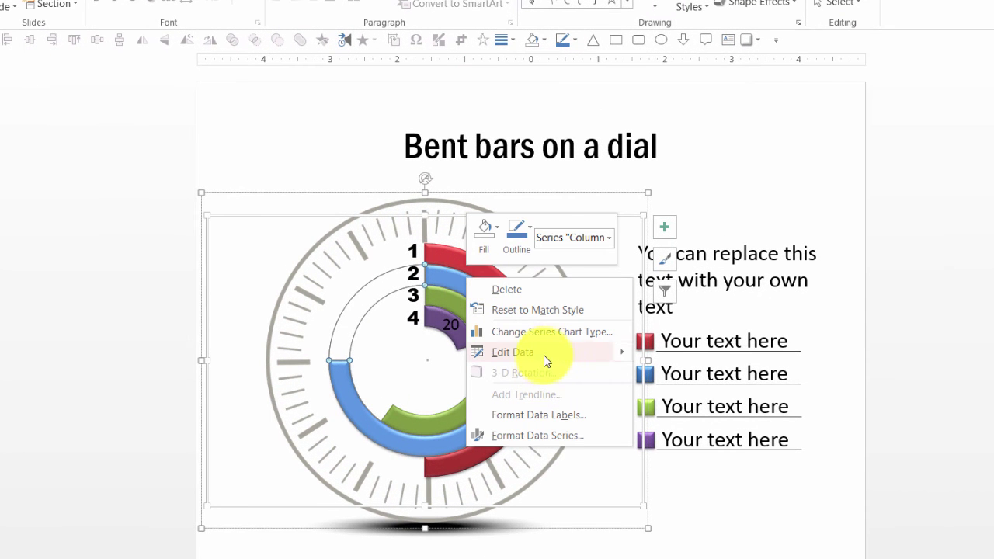
mouse_move(546, 362)
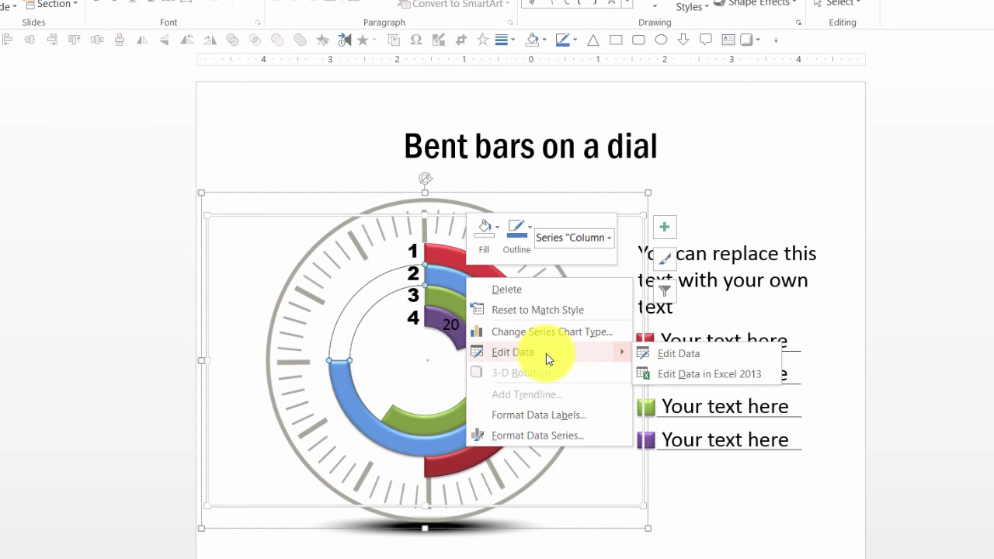
click(661, 355)
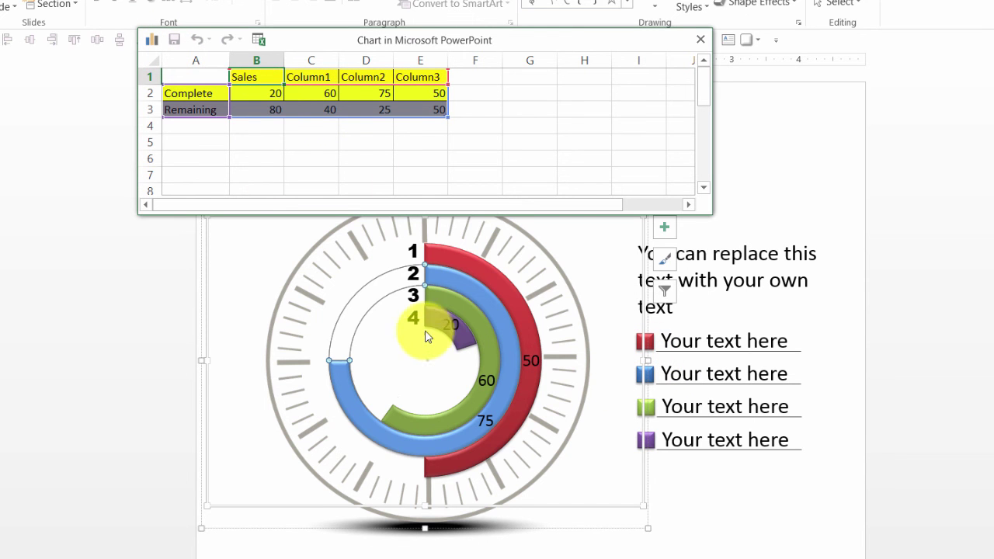
click(316, 94)
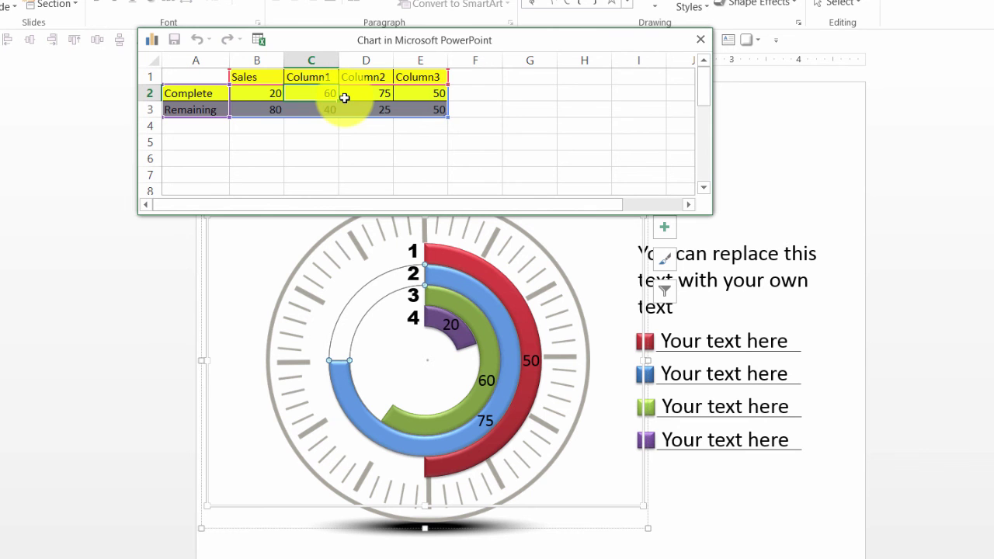
text(45)
click(548, 106)
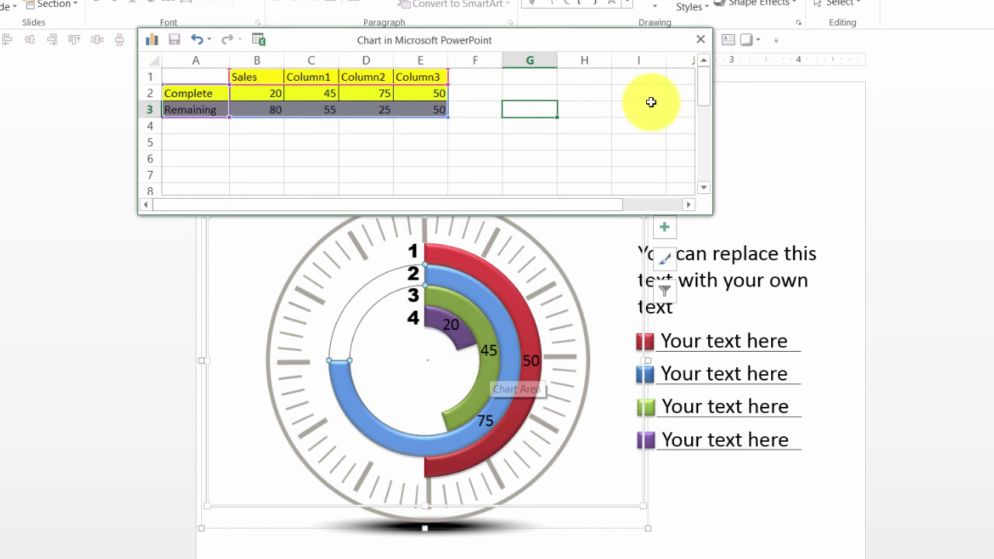
click(701, 39)
Deselect the chart and select slide 2, the clock dial, among the seven slide thumbnails
click(967, 320)
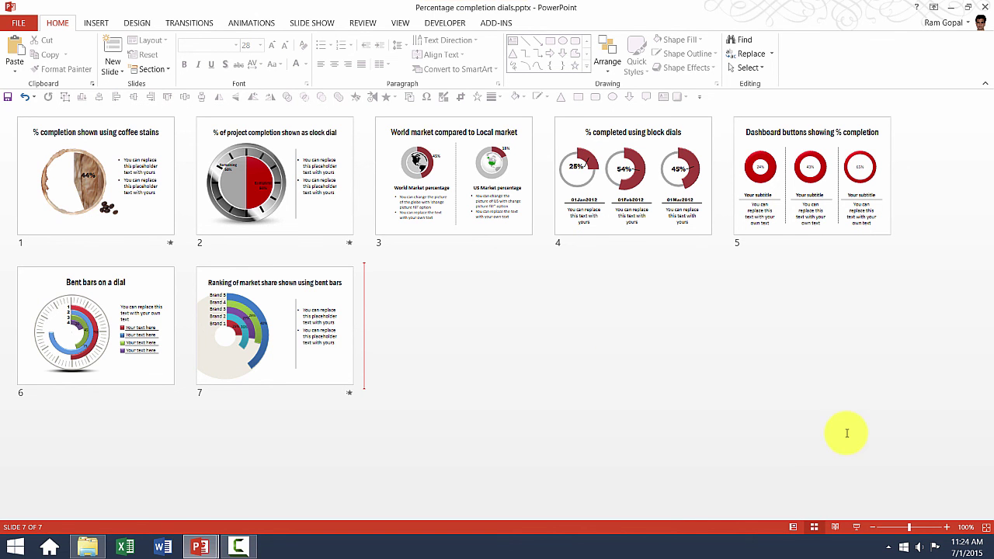
click(266, 195)
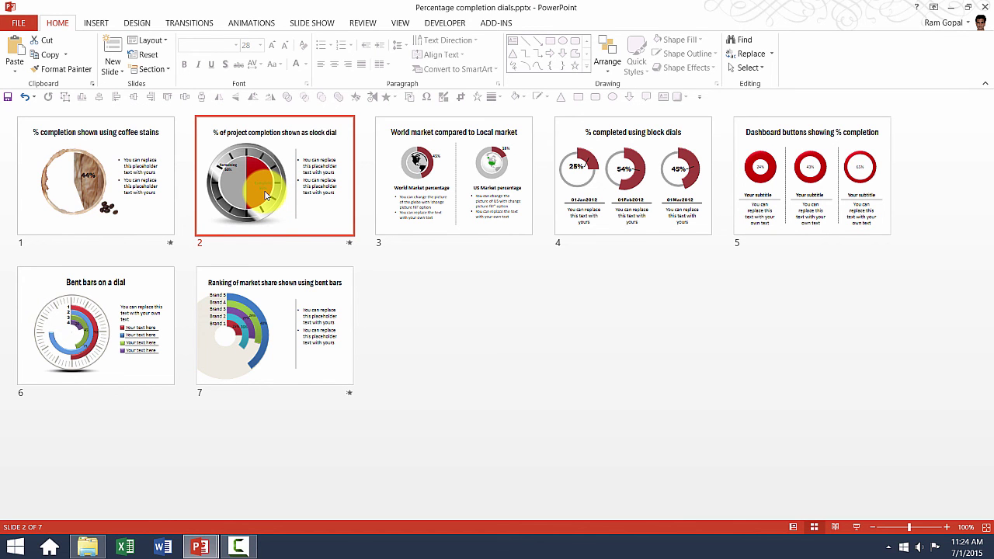